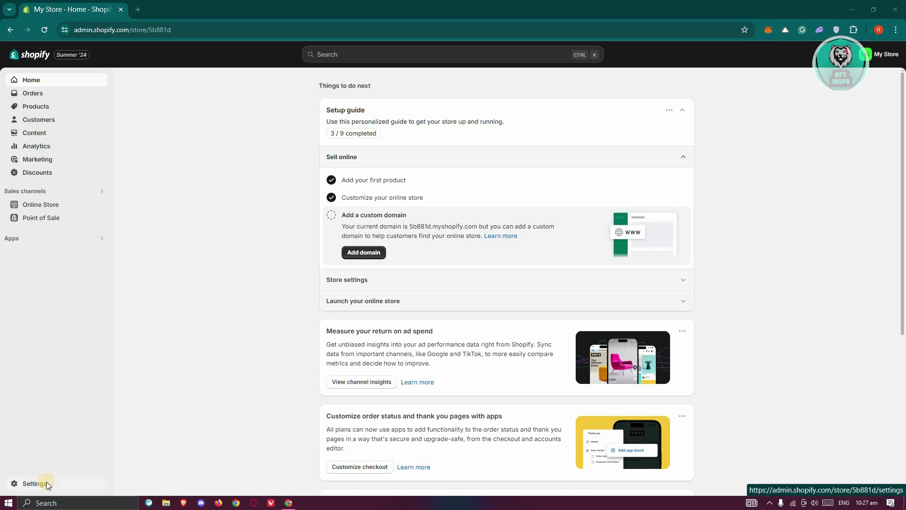
Step: Go to Settings > Apps and sales channels to reach the Shopify App Store
left_click(46, 482)
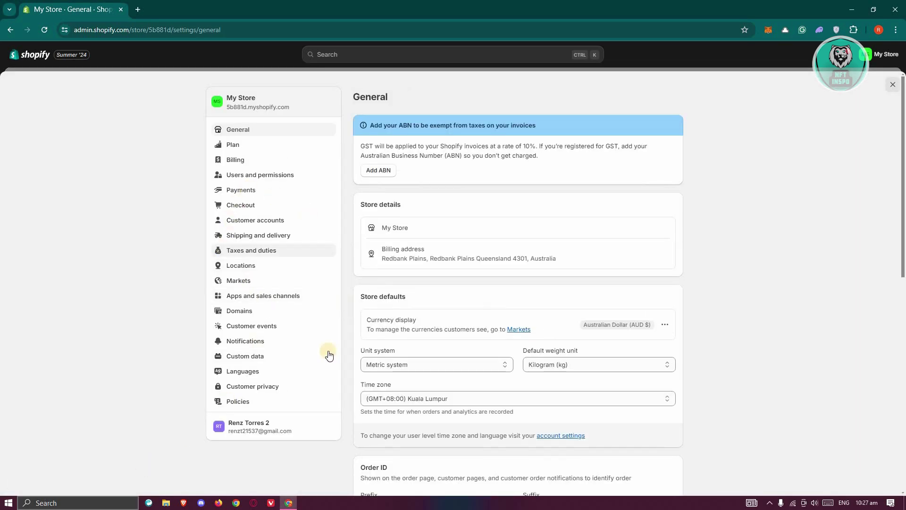
left_click(278, 298)
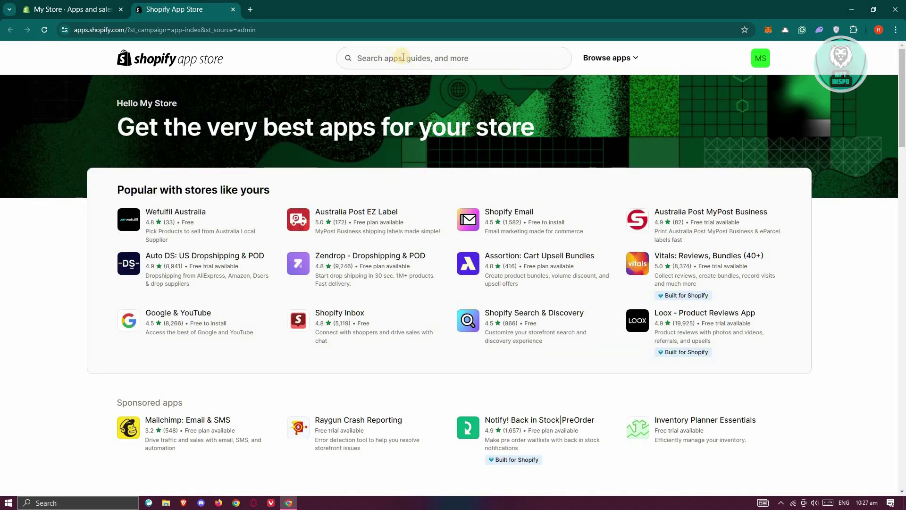
Step: Search the App Store for 'globo' and open the Globo Product Options, Variant listing
left_click(403, 57)
type("globo")
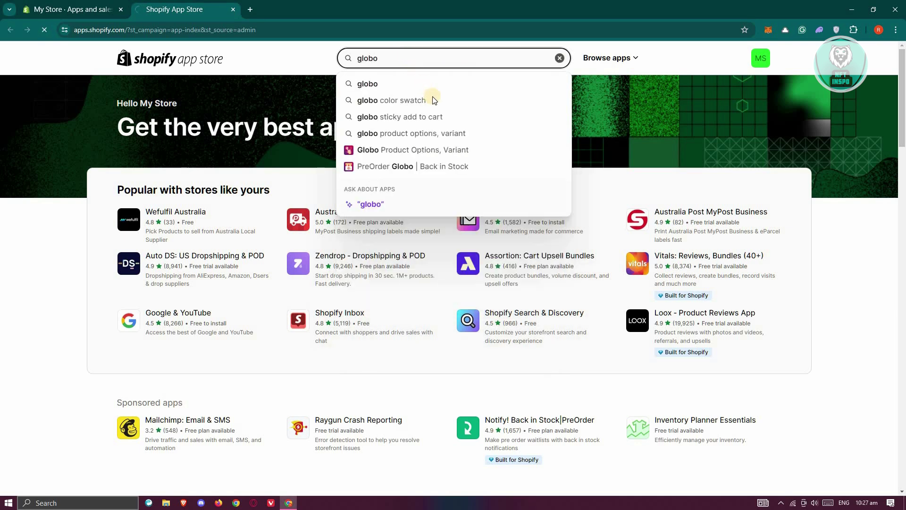
key("Return")
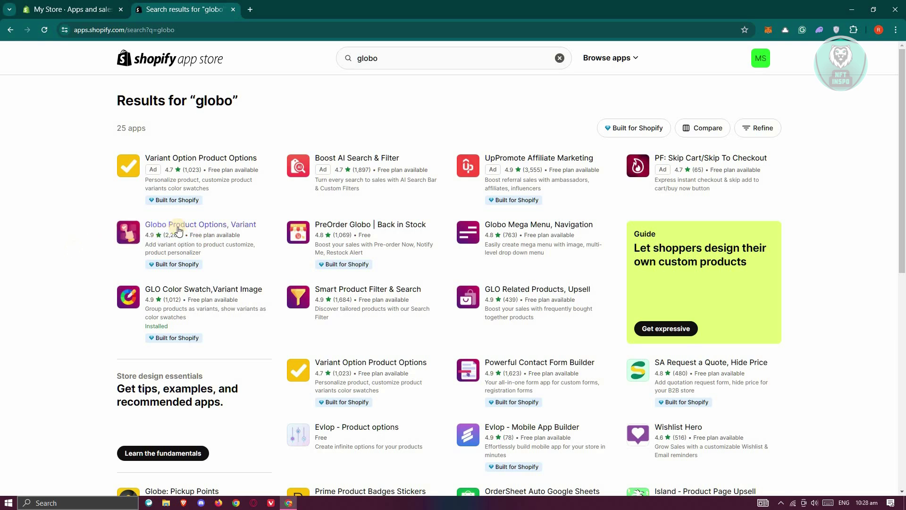
left_click(211, 228)
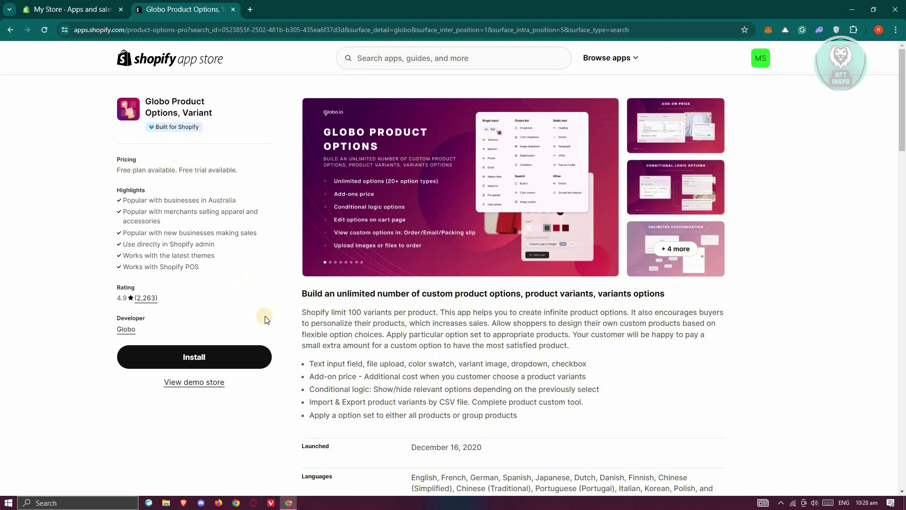
Step: Install Globo Product Options and approve it on the admin permissions page
left_click(244, 362)
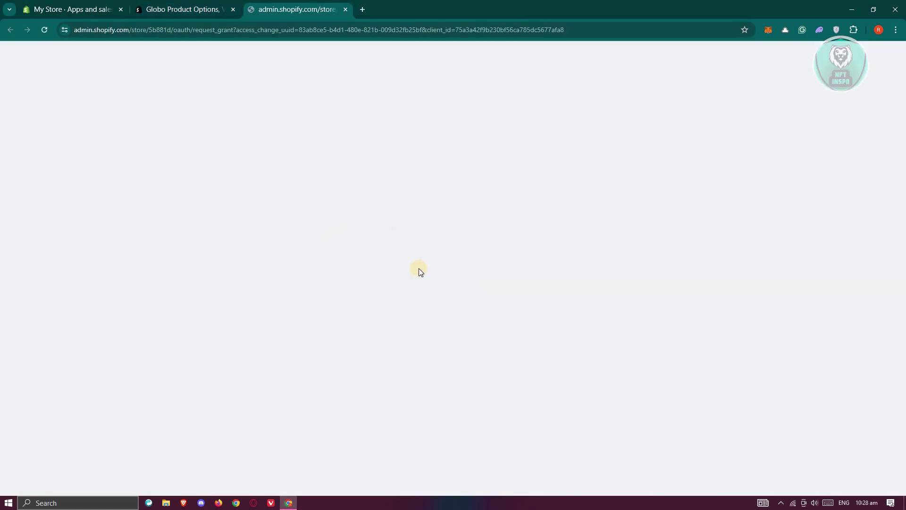
left_click(638, 260)
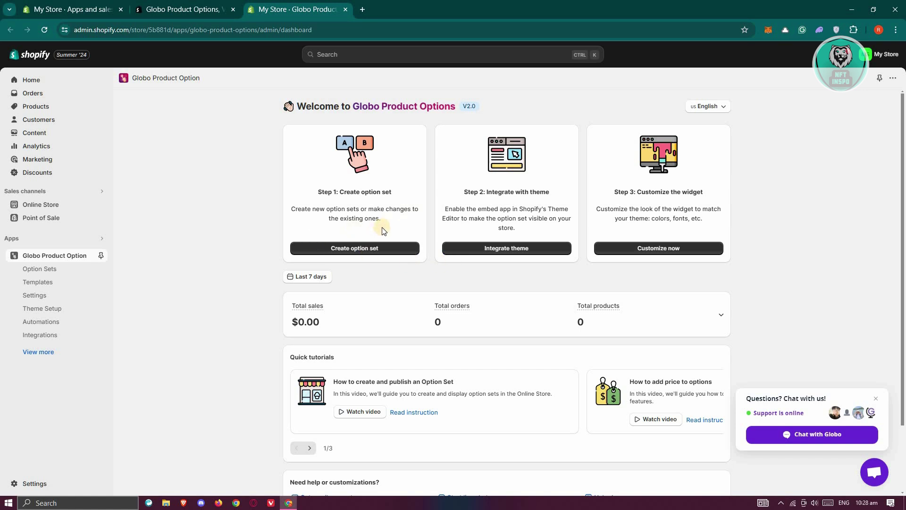
Step: Create a new option set and add a Single Input Text element
left_click(372, 251)
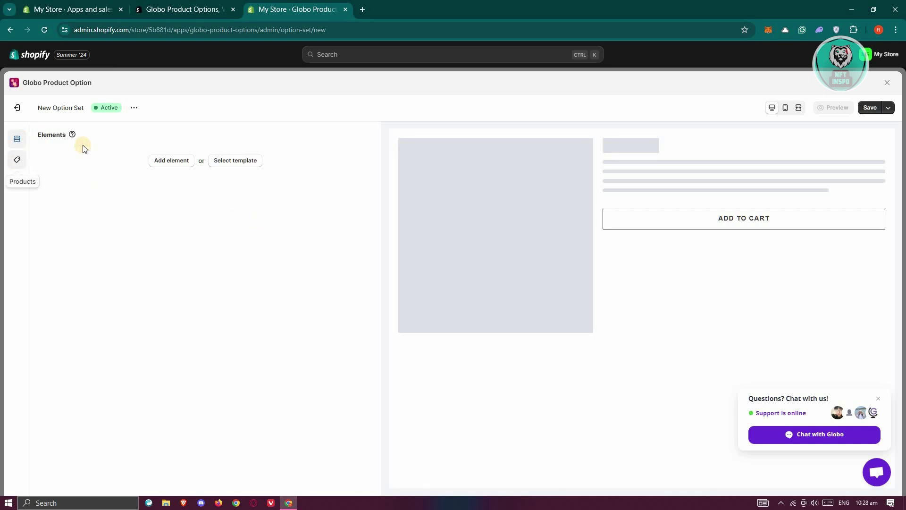
left_click(170, 160)
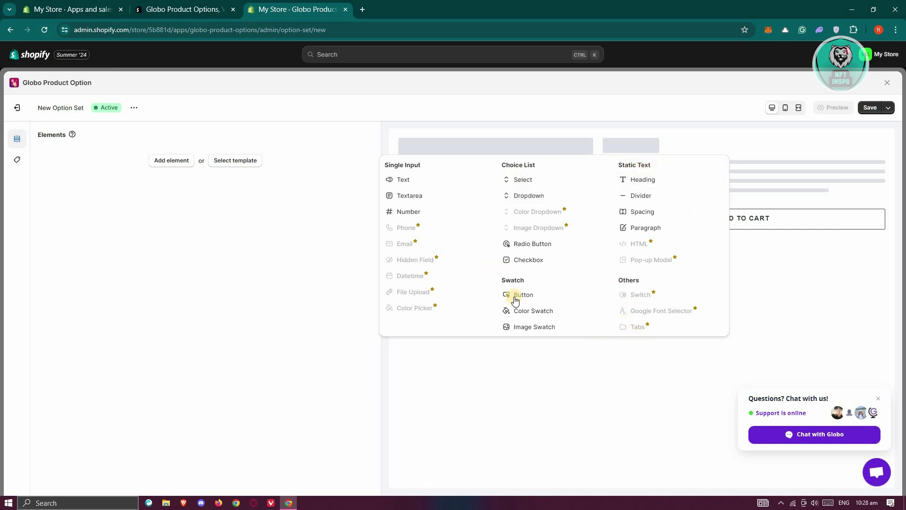
left_click(423, 182)
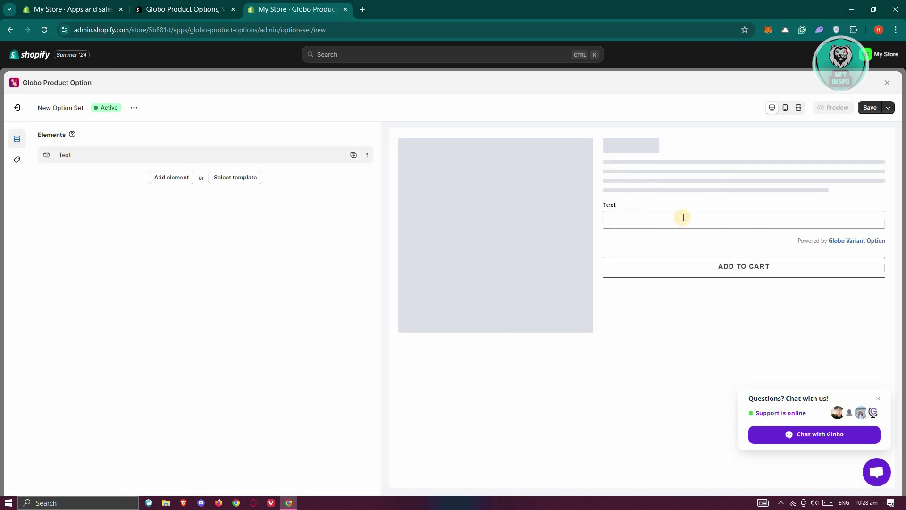
Step: Change the Text element's label to 'SAMPLE FIELD', briefly checking its advanced options
left_click(279, 149)
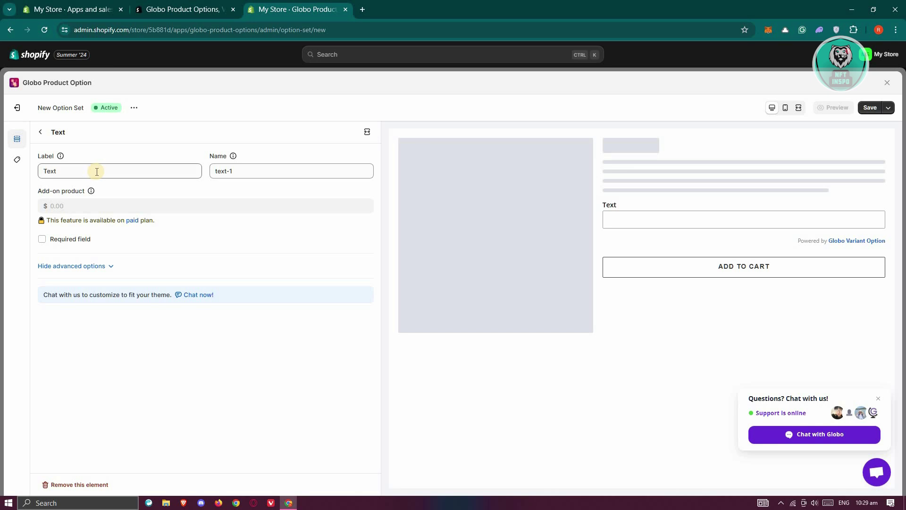
left_click(40, 169)
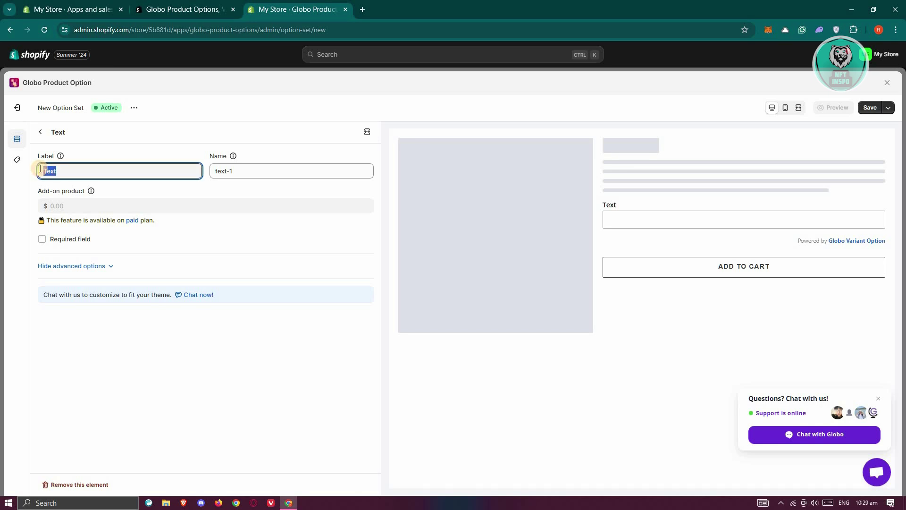
type("SAMPLE FIELD")
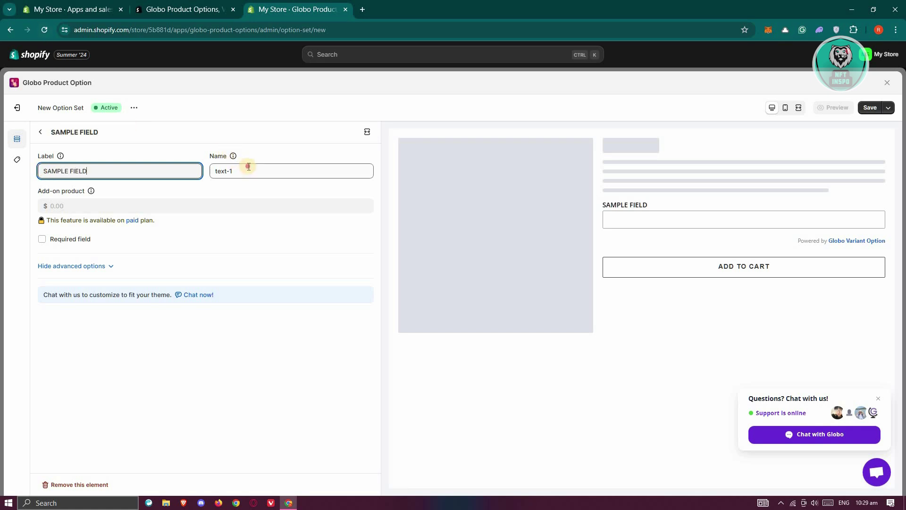
key("Tab")
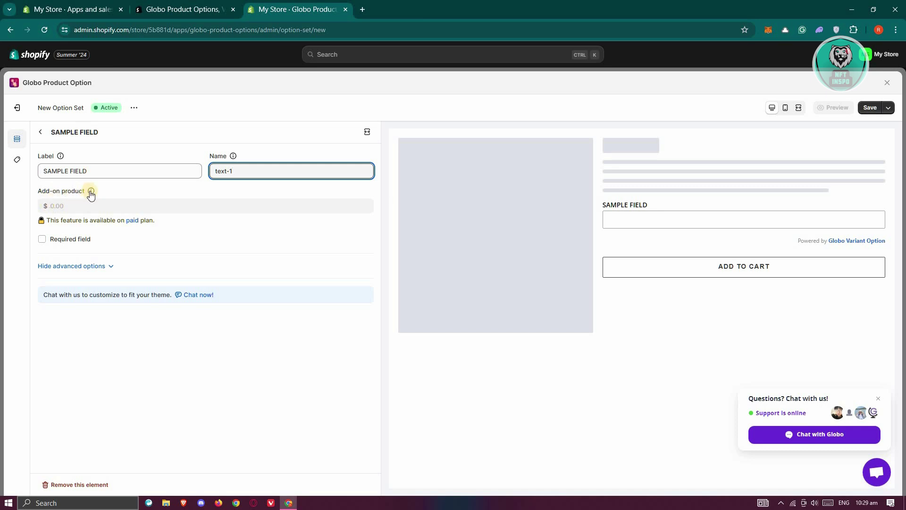
mouse_move(90, 192)
left_click(112, 267)
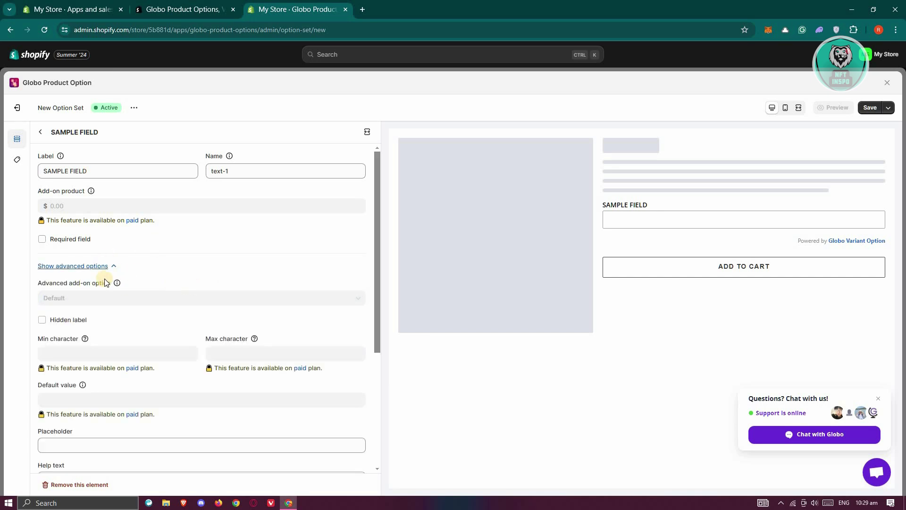
left_click(111, 267)
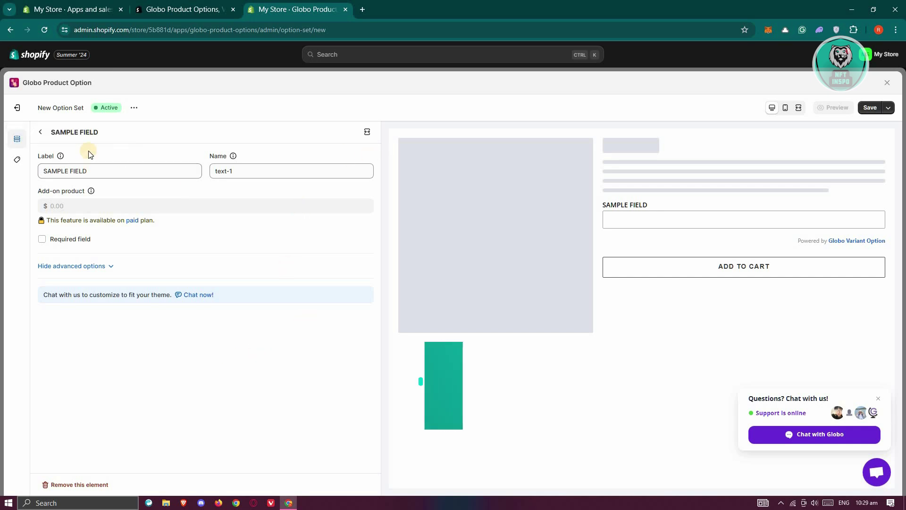
Step: Add a Dropdown element with values option_1 and option_2, then return to the element list
left_click(141, 211)
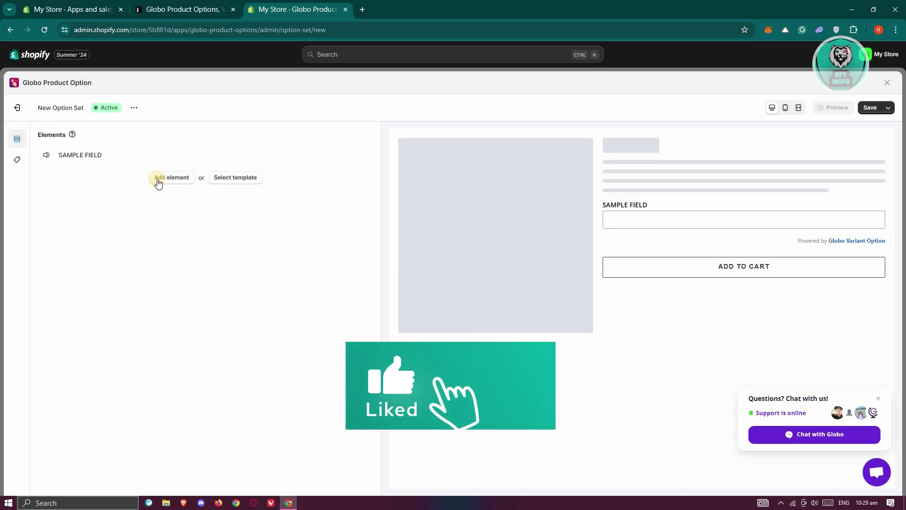
left_click(534, 218)
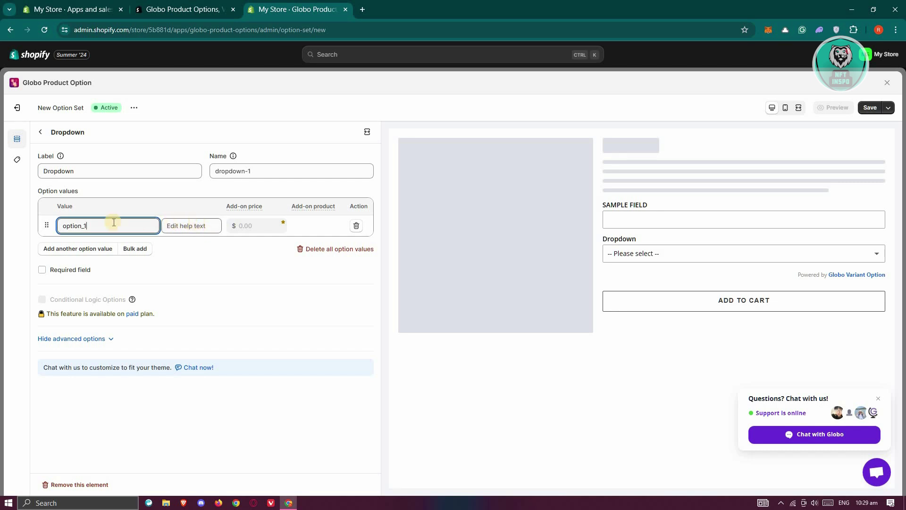
left_click(71, 250)
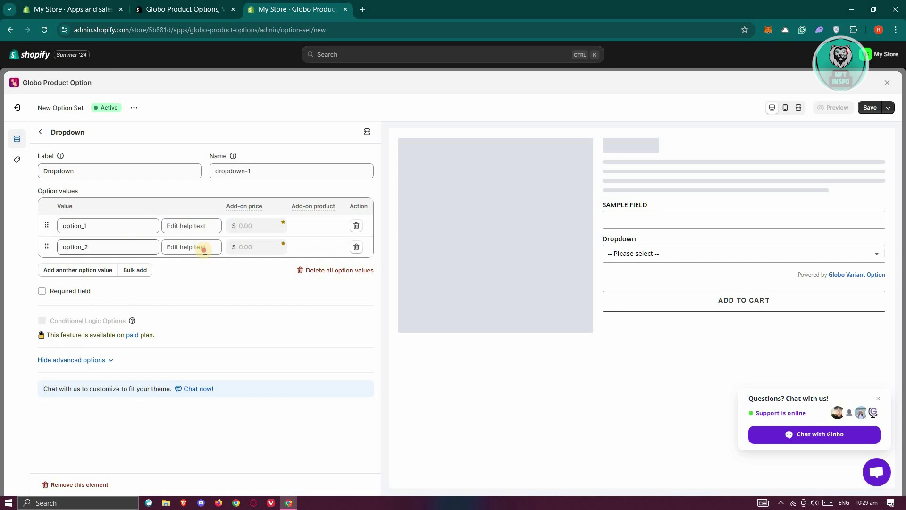
left_click(191, 247)
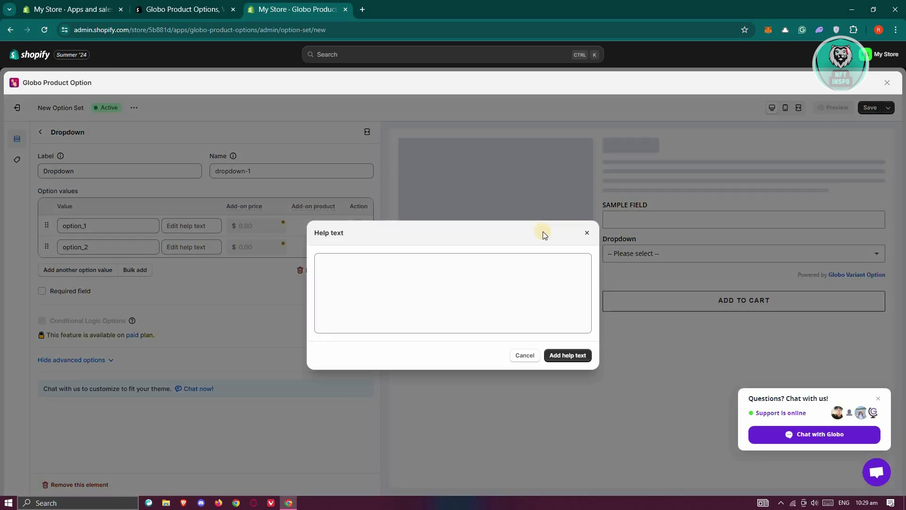
left_click(206, 232)
mouse_move(231, 245)
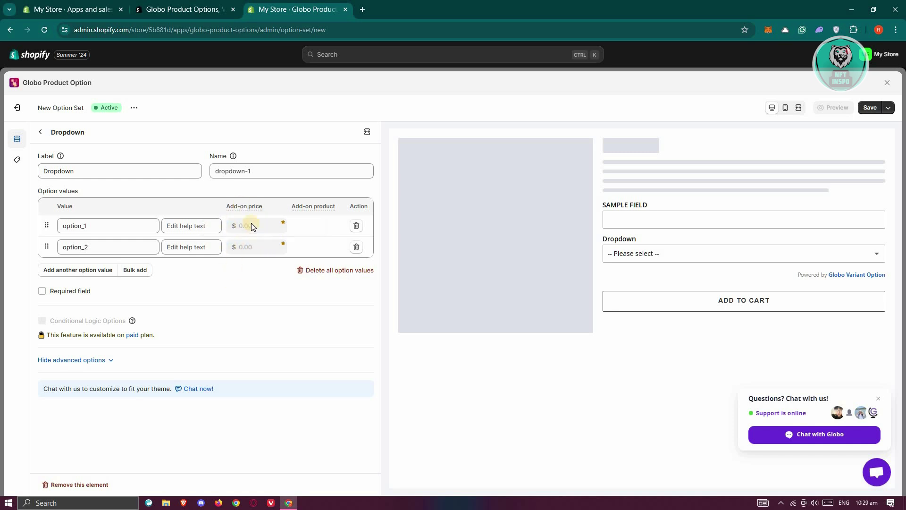
mouse_move(251, 225)
left_click(239, 285)
left_click(41, 133)
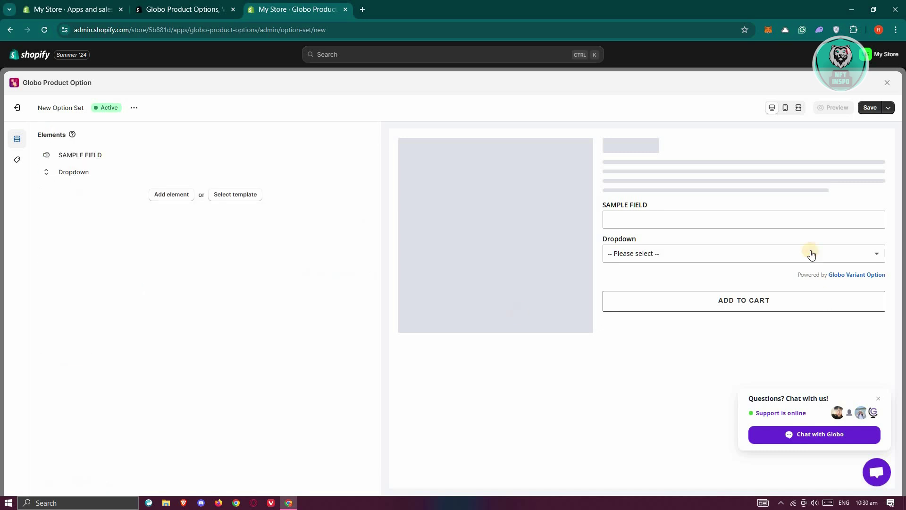
Step: Save the option set with it applied manually to the T-Shirt product only
left_click(871, 109)
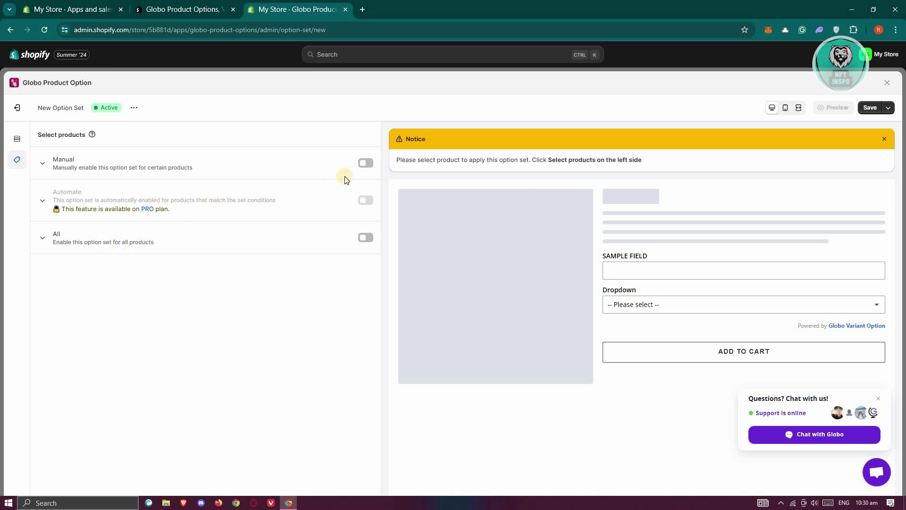
left_click(368, 163)
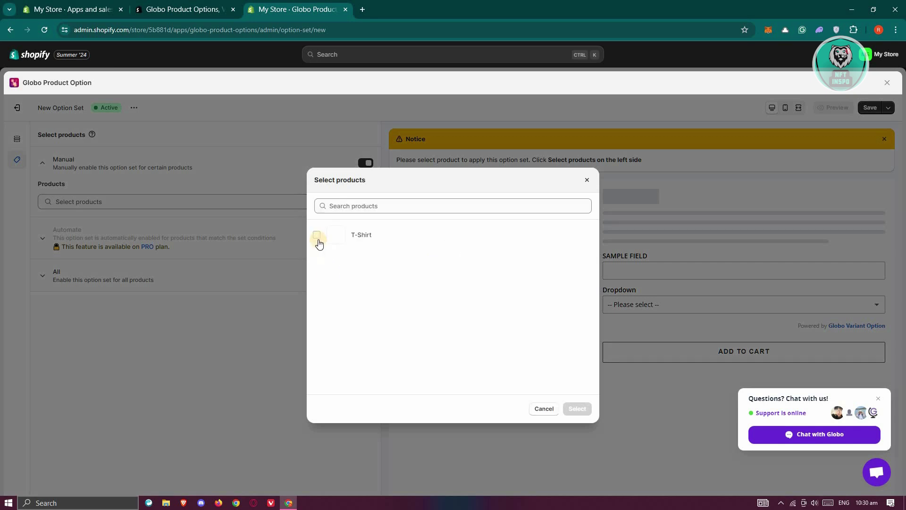
left_click(317, 236)
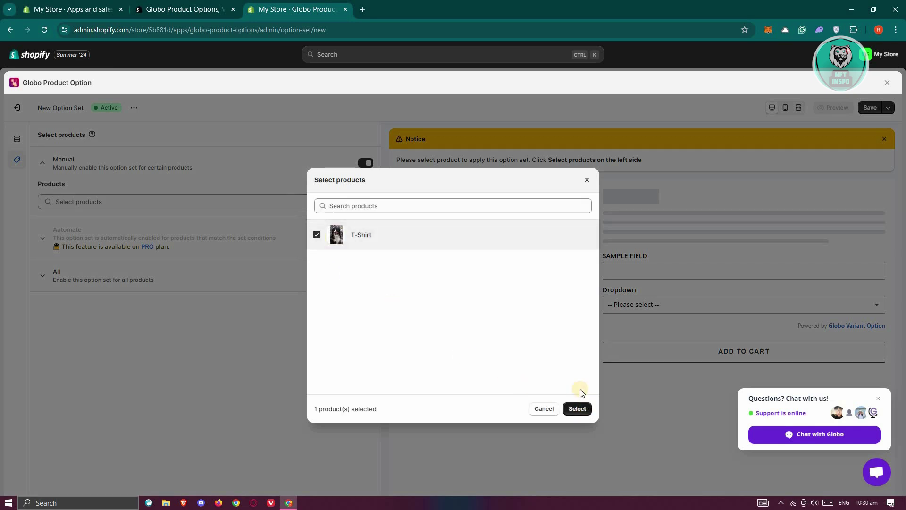
left_click(579, 409)
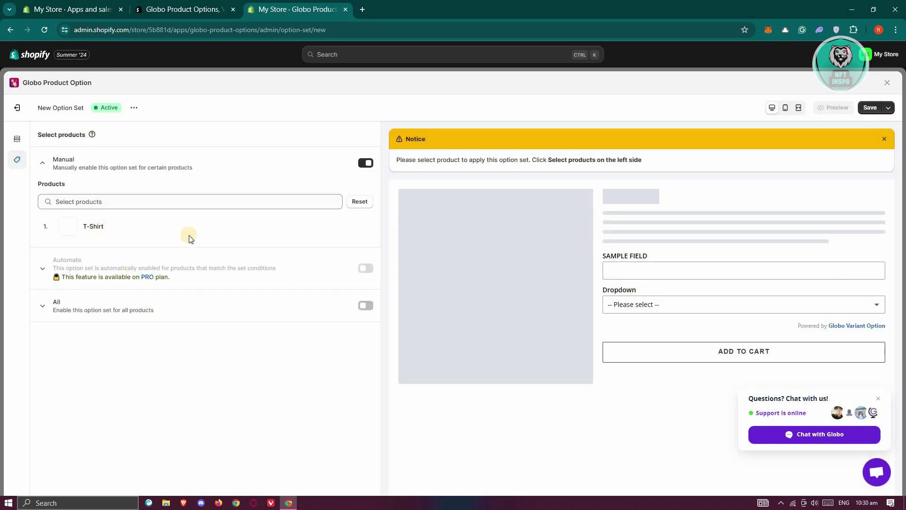
left_click(871, 110)
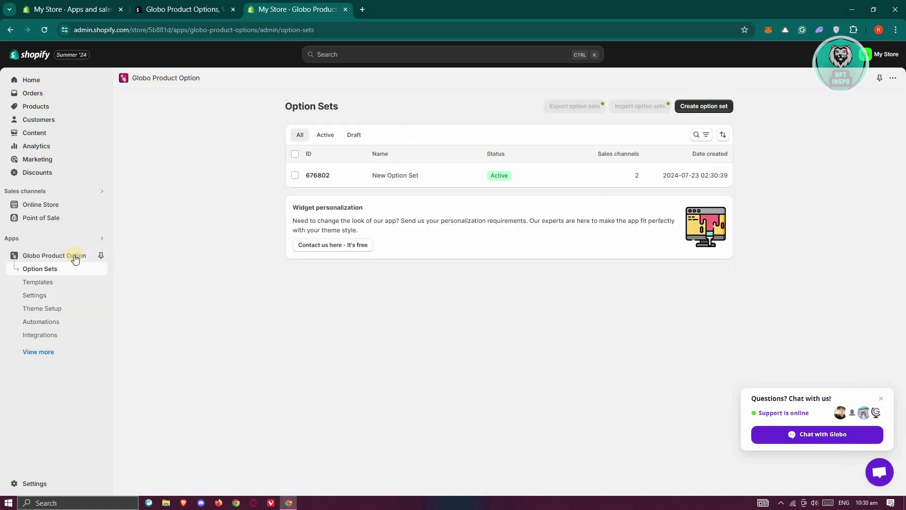
Step: Enable the Globo Product Options app embed in the theme editor and save the theme
left_click(57, 256)
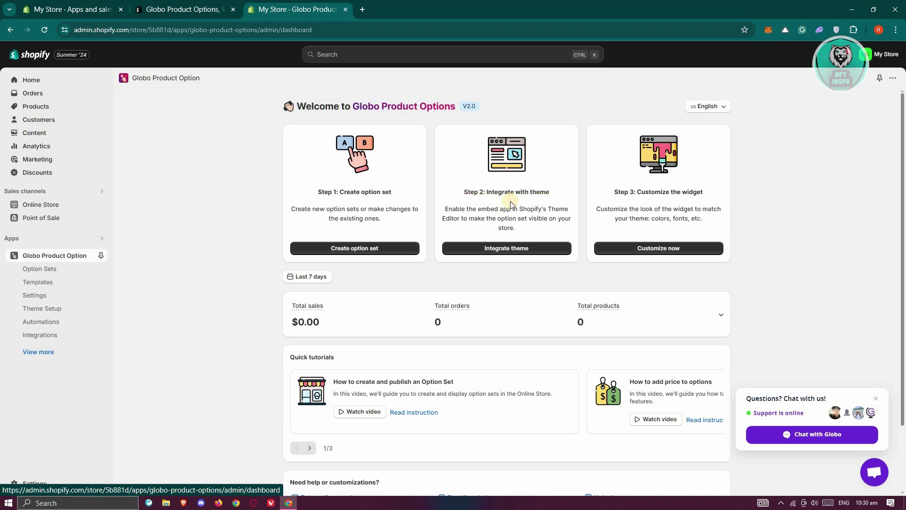
left_click(509, 250)
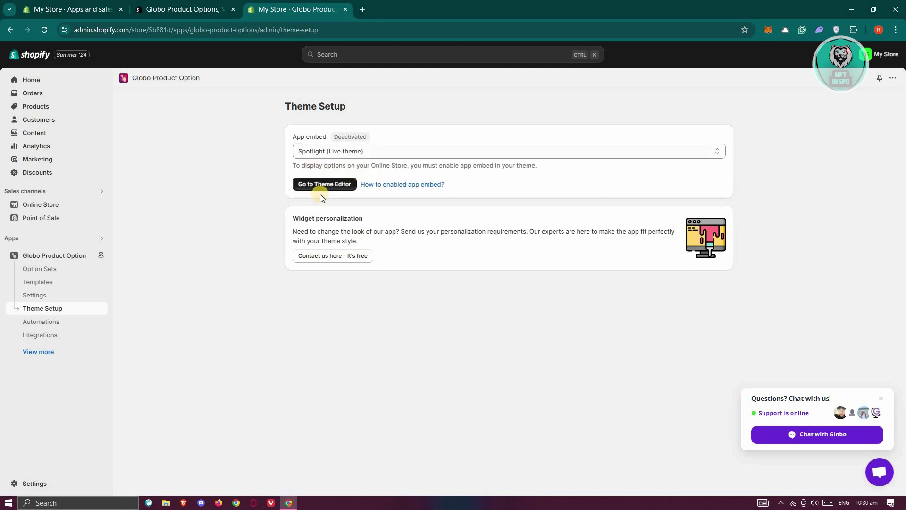
left_click(324, 186)
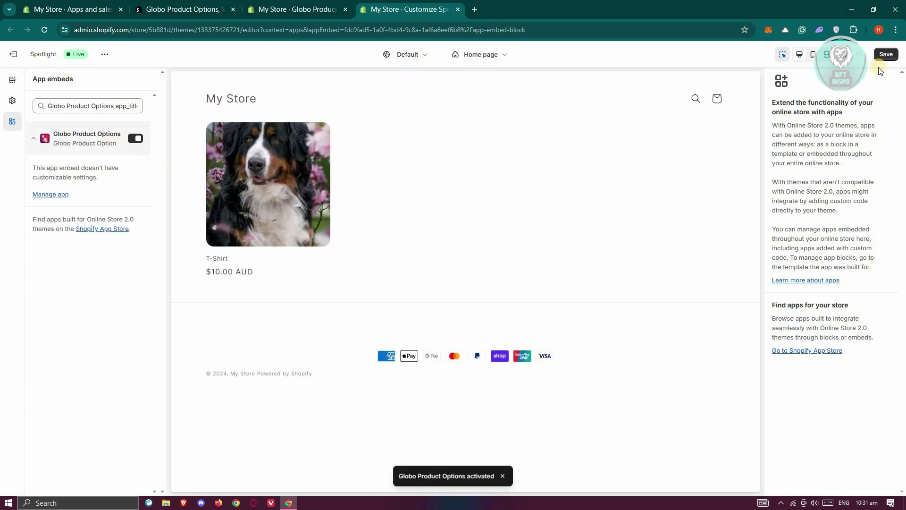
left_click(889, 56)
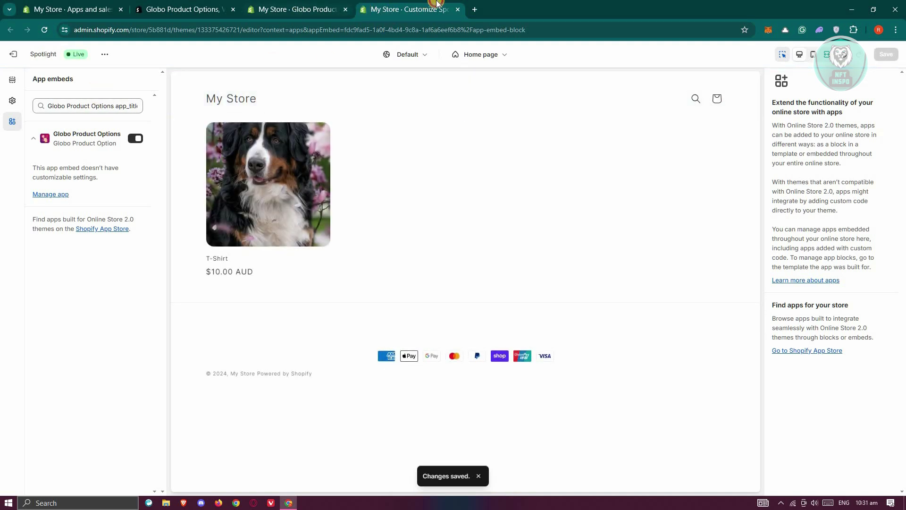
key("ctrl+shift+Tab")
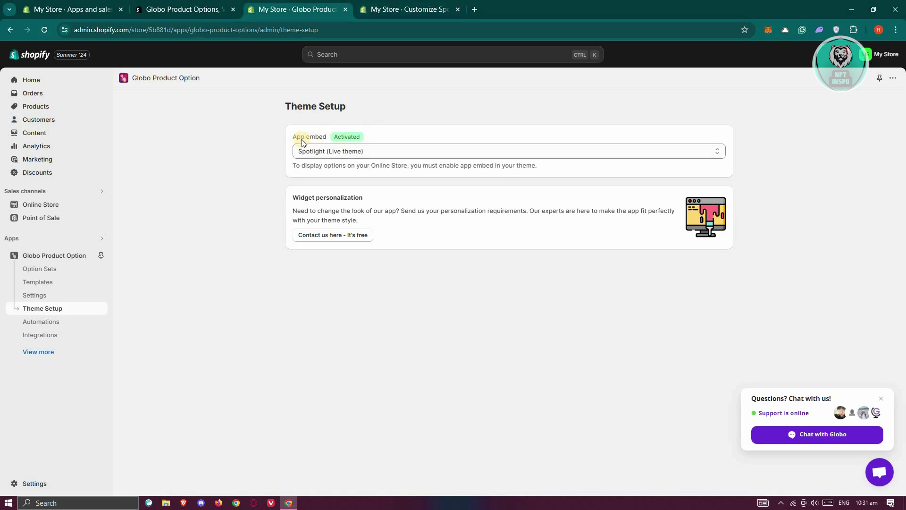
Step: Save the widget's General settings, keeping position Default Above add to cart button
triple_click(385, 129)
left_click(60, 257)
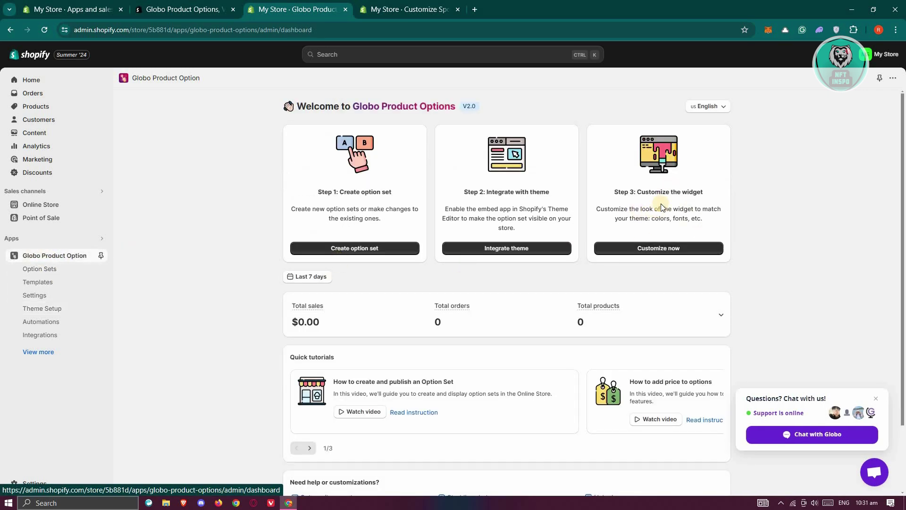
left_click(657, 254)
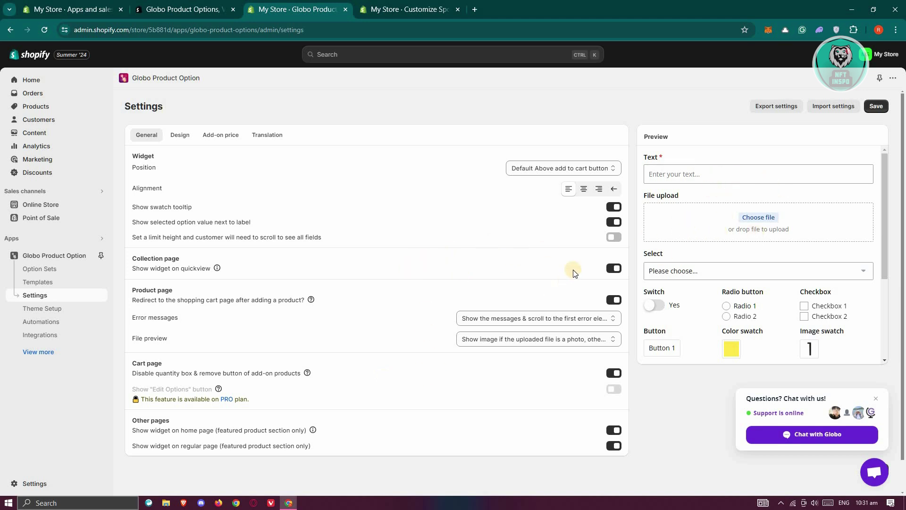
scroll(685, 174, "down", 1)
scroll(712, 174, "up", 1)
scroll(496, 284, "down", 1)
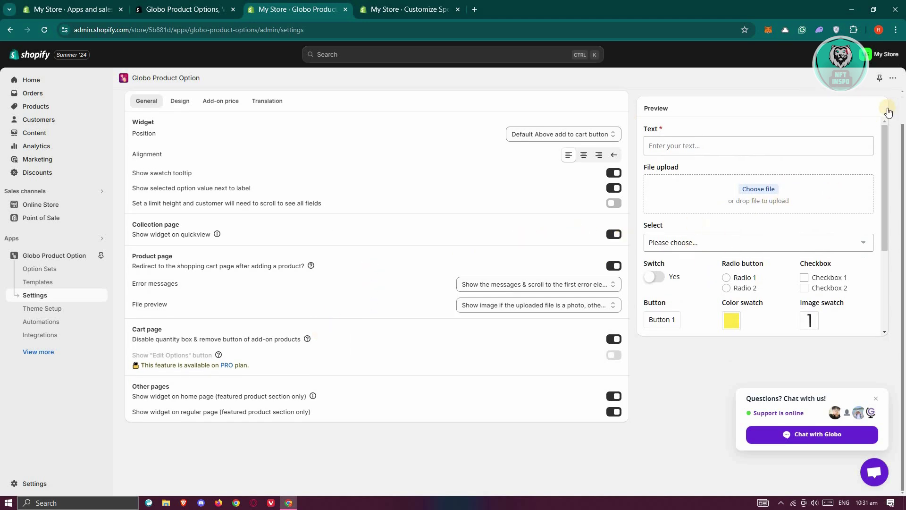
scroll(872, 121, "up", 1)
left_click(877, 106)
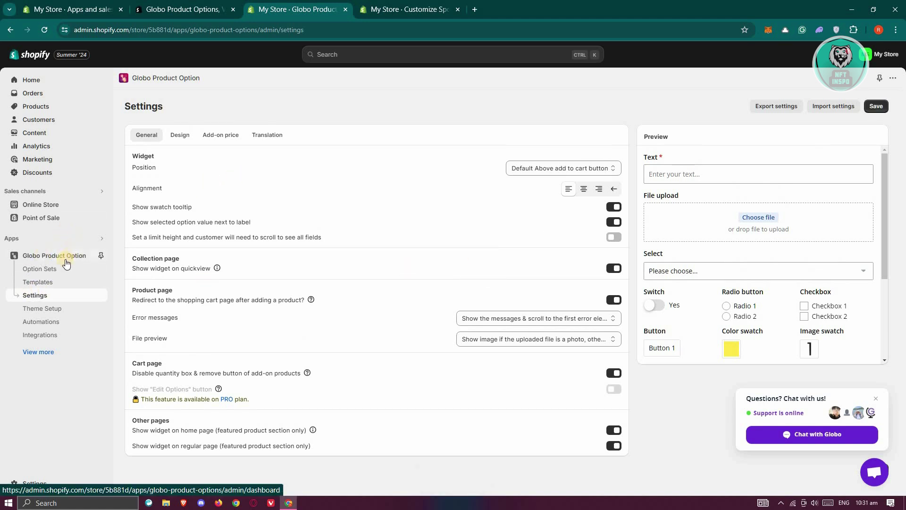
Step: View the storefront T-Shirt page and check the Dropdown's option_1 and option_2 choices
left_click(46, 209)
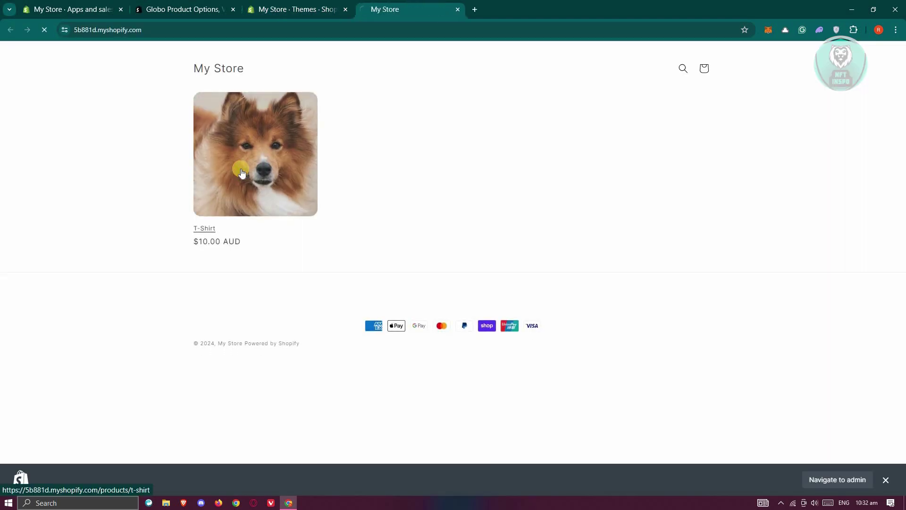
left_click(241, 173)
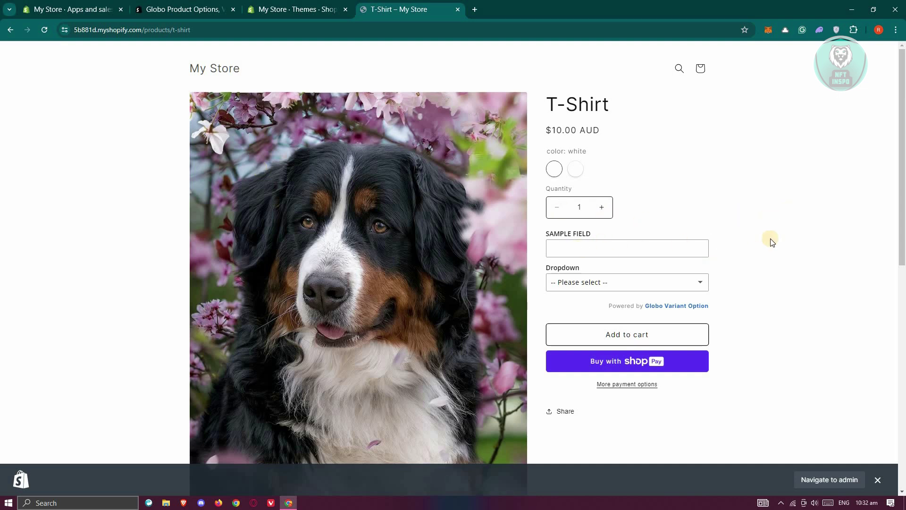
left_click(592, 283)
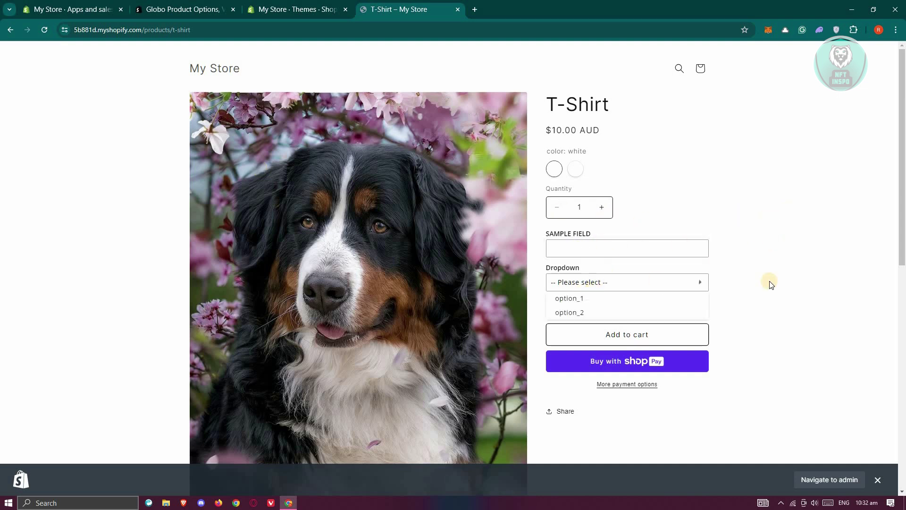
left_click(704, 289)
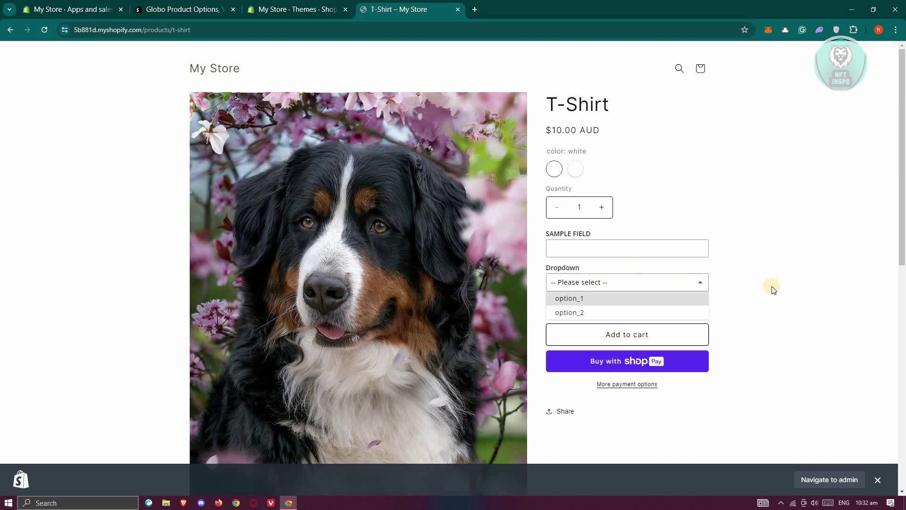
left_click(688, 196)
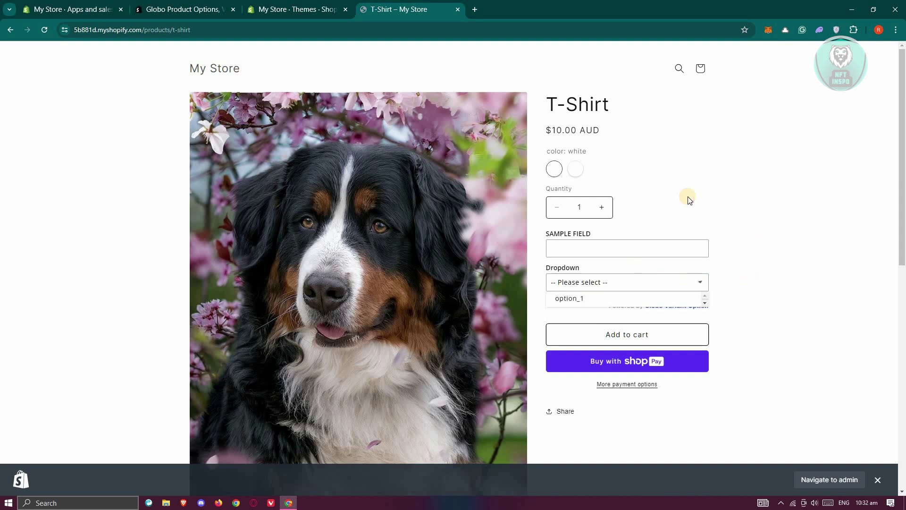